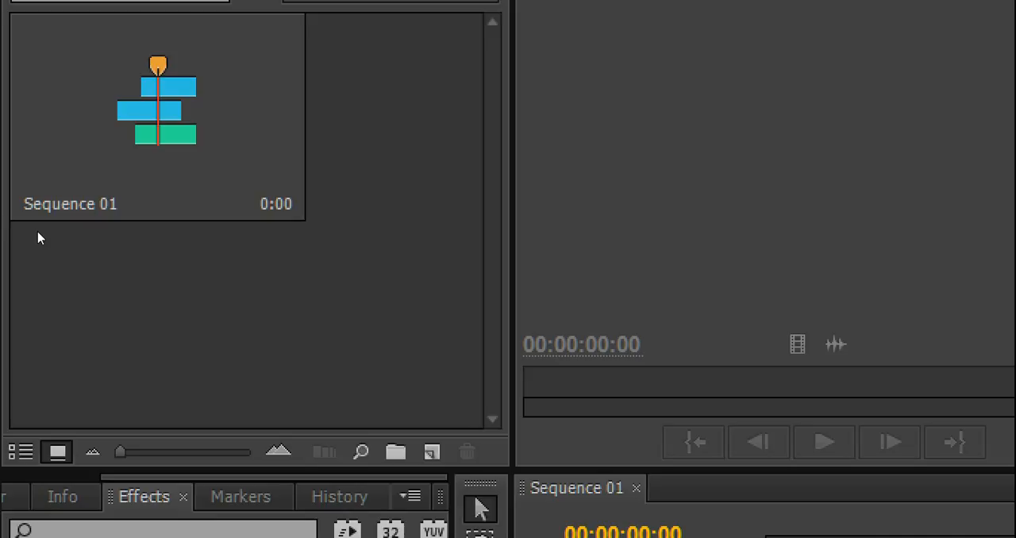
right_click(38, 238)
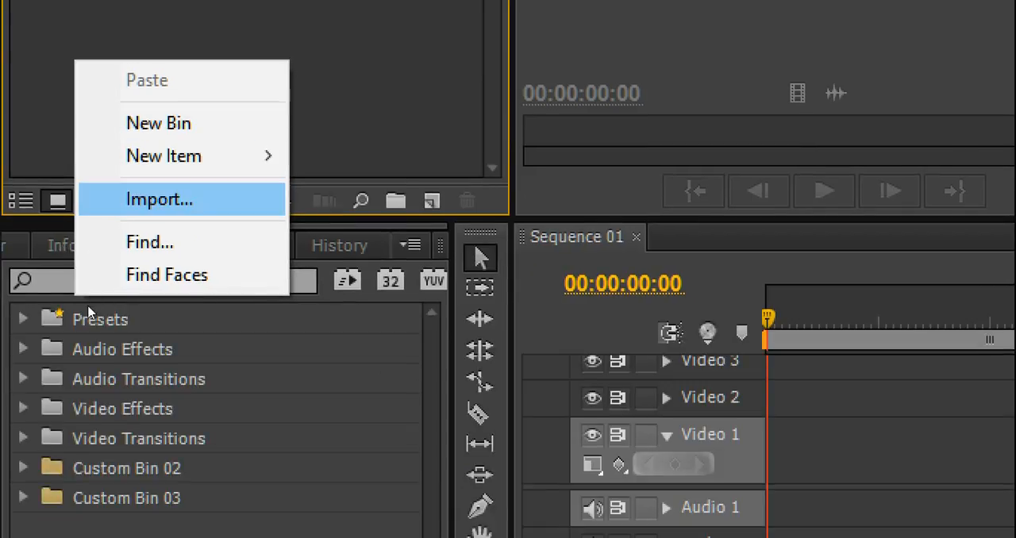
left_click(159, 199)
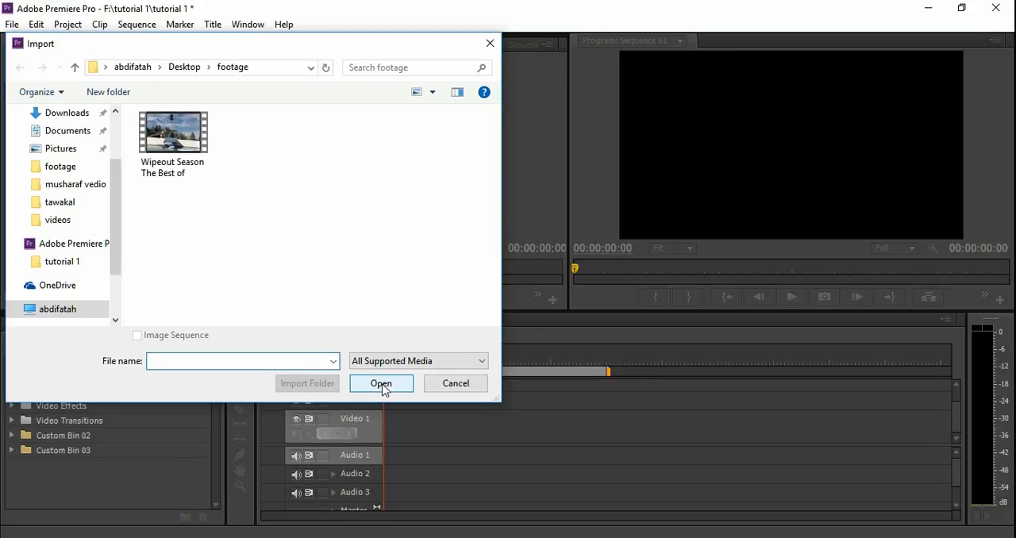
left_click(189, 149)
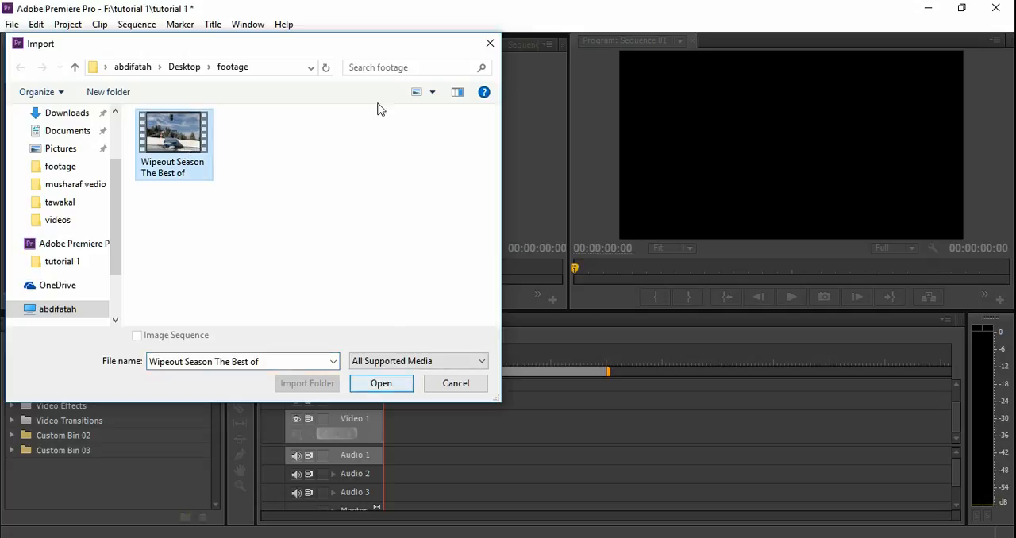
left_click(490, 43)
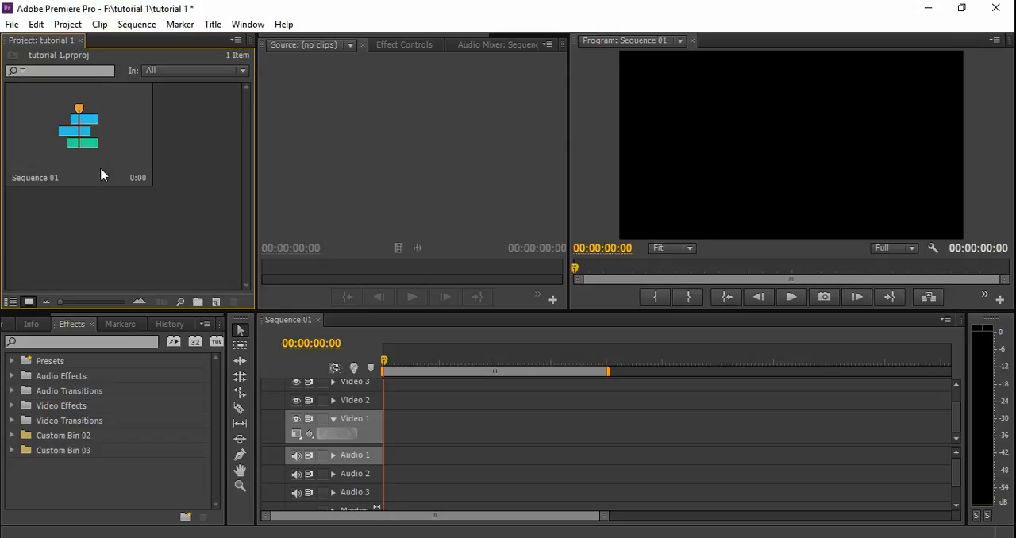
double_click(146, 235)
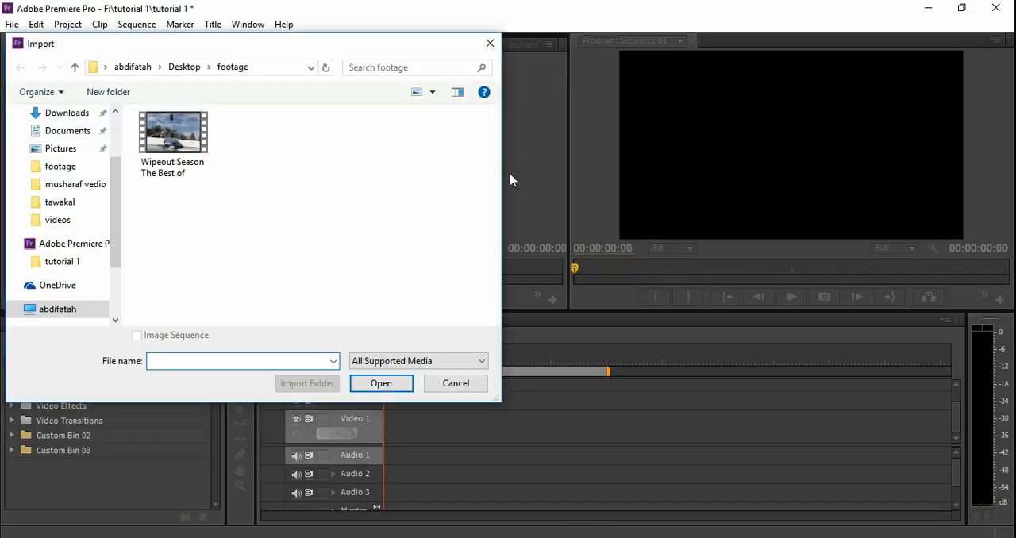
left_click(488, 46)
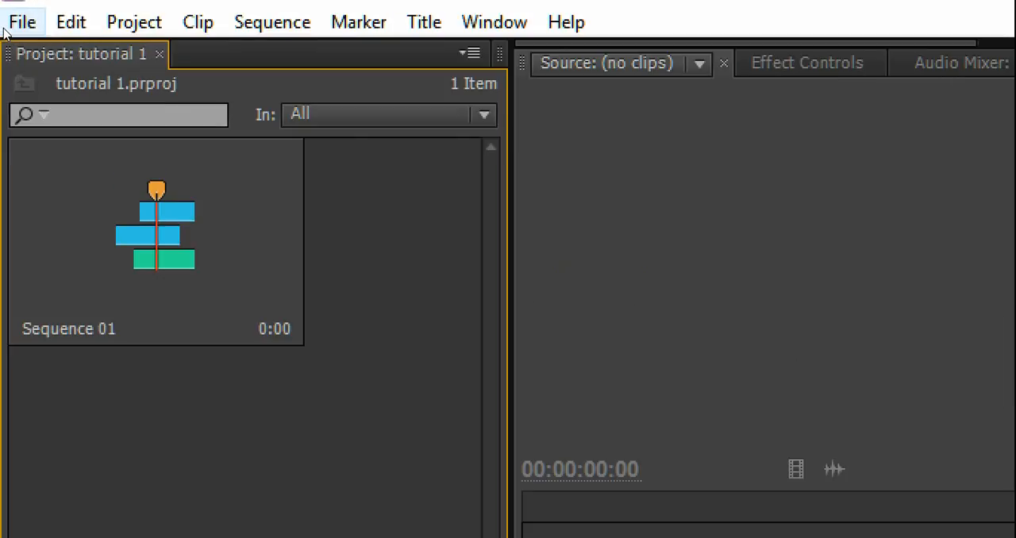
left_click(4, 31)
key("Down")
key("Down")
key("Down")
key("Down")
key("Down")
key("Down")
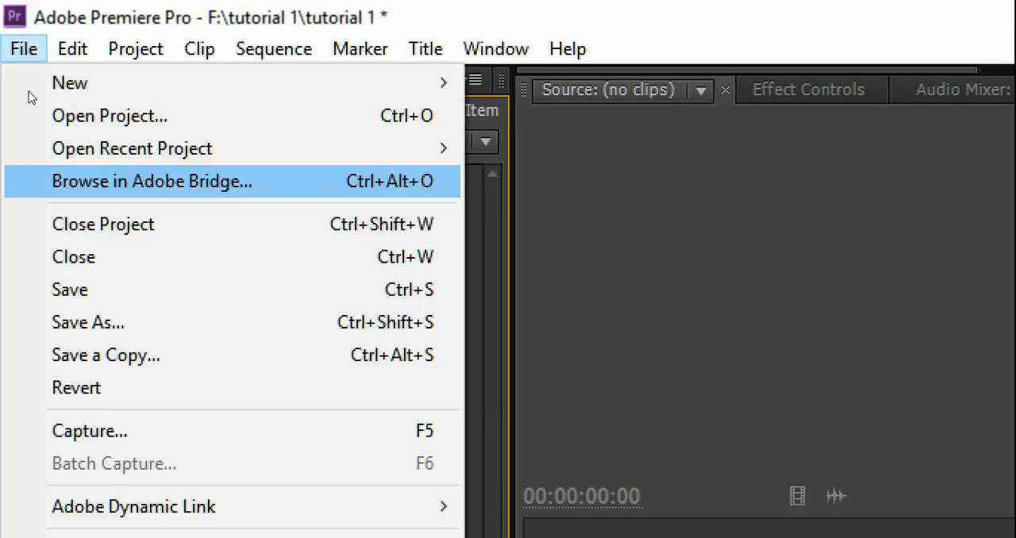
key("Down")
key("Down")
key("Down")
key("Down")
key("Down")
key("Down")
key("Down")
key("Down")
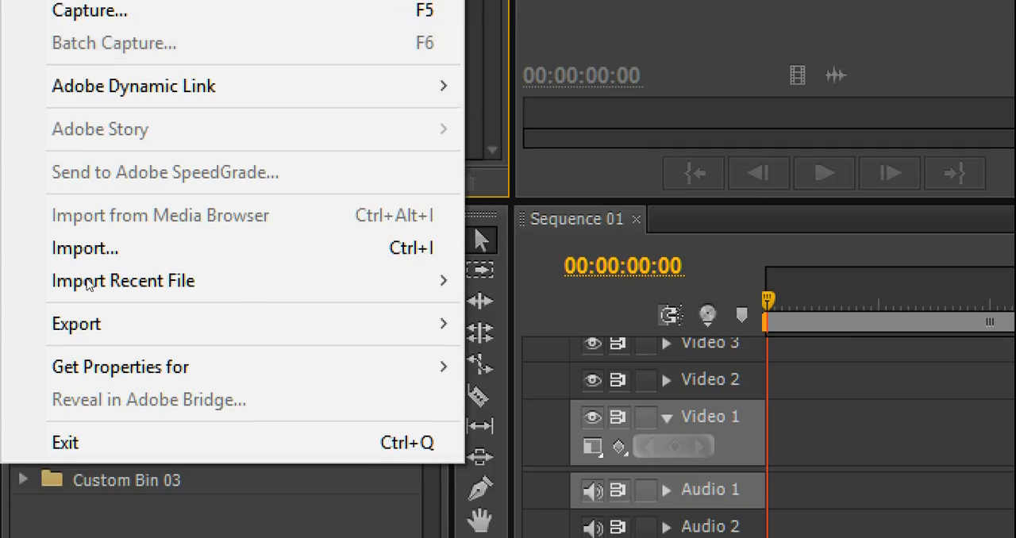
key("Down")
key("Return")
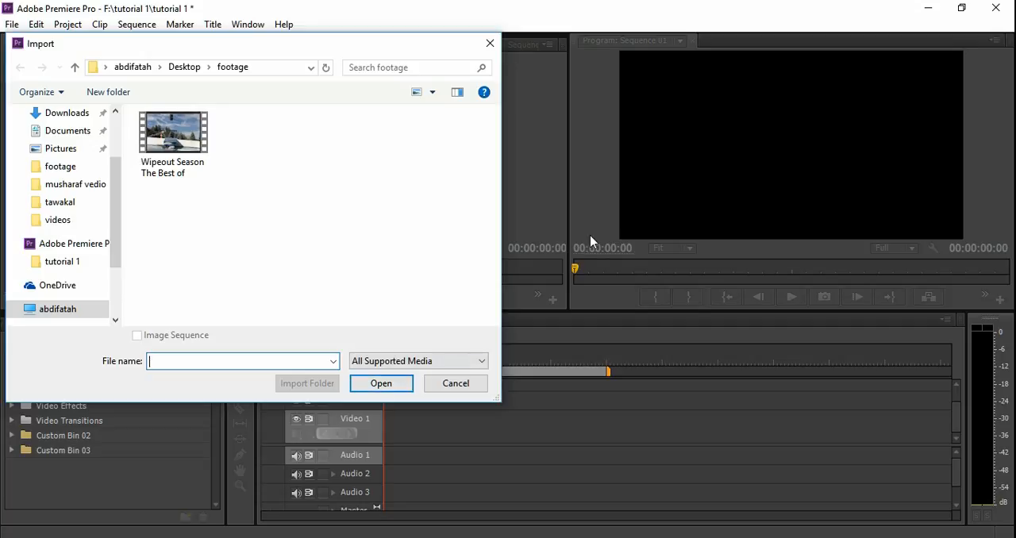
left_click(490, 42)
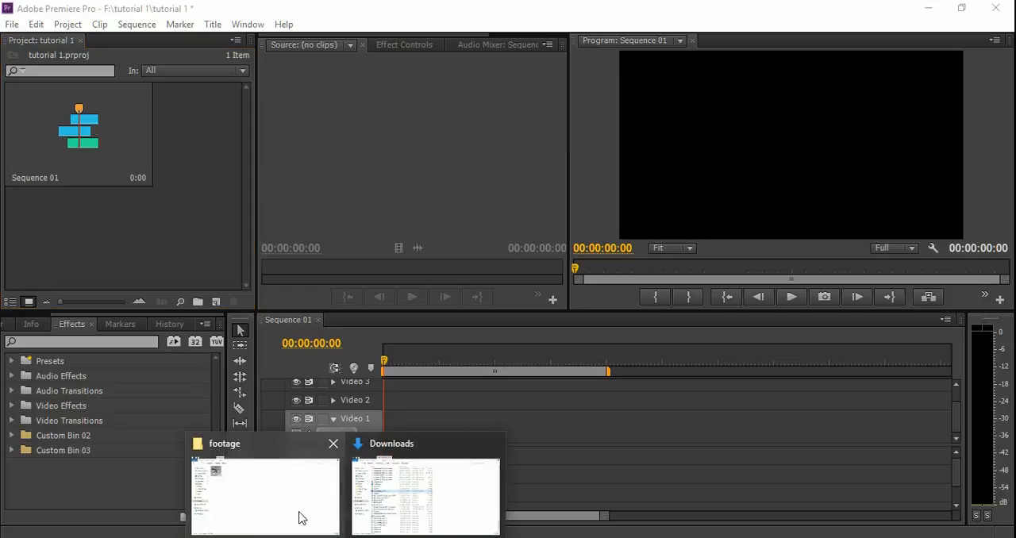
Switch to the footage folder in File Explorer and import its Wipeout Season The Best of video into the tutorial 1 Premiere project.
left_click(269, 484)
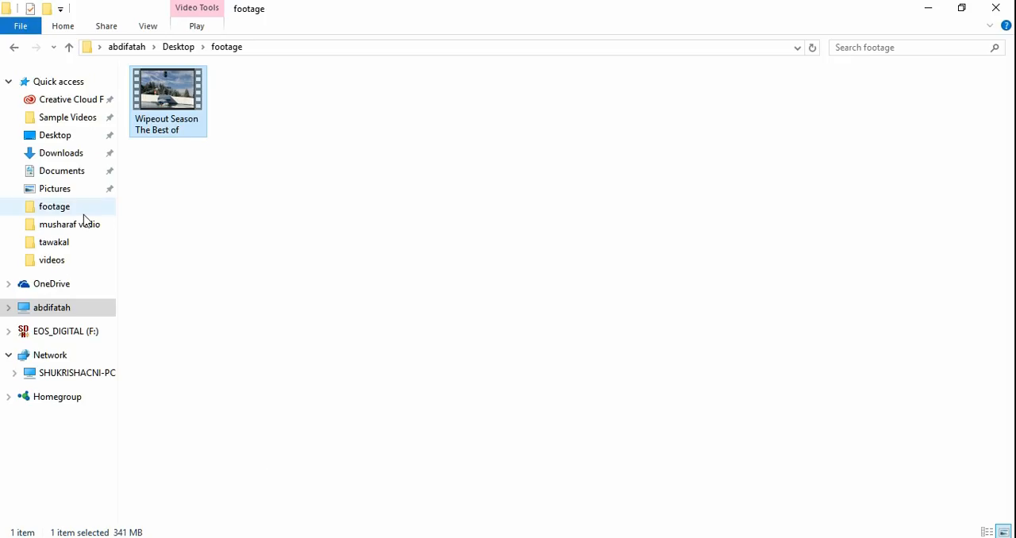
left_click_drag(175, 100, 101, 247)
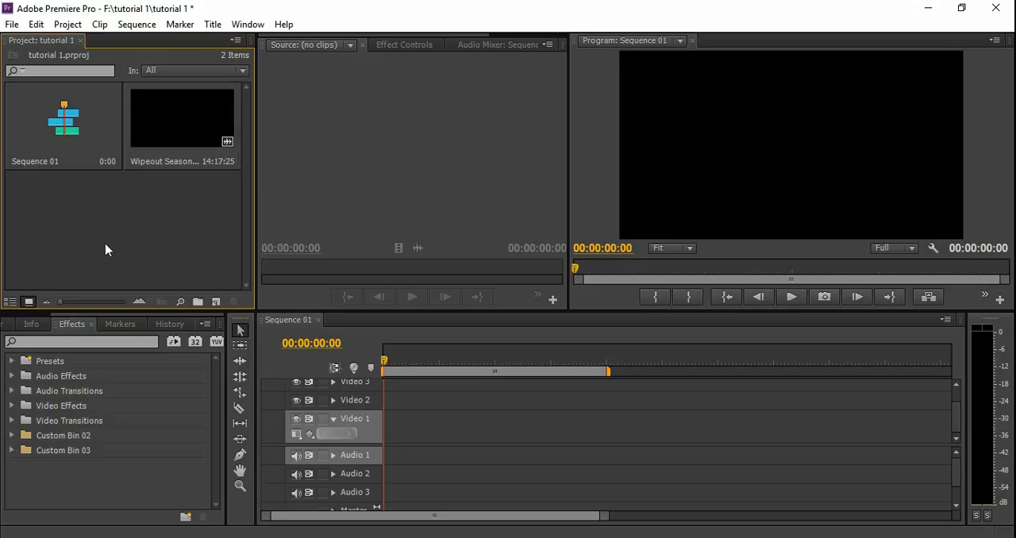
Create a bin named "footages" in the project and move the Wipeout Season clip into it.
right_click(105, 250)
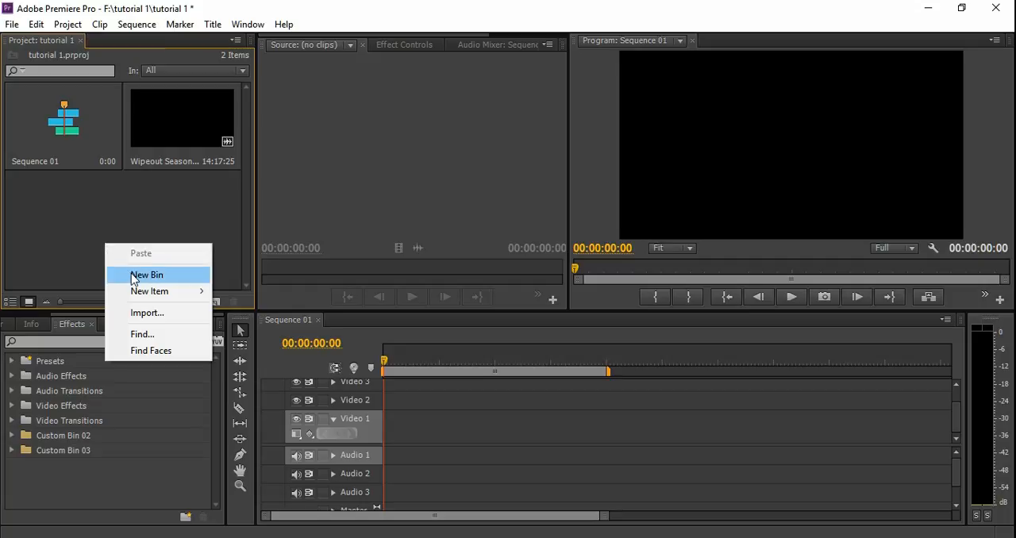
left_click(134, 275)
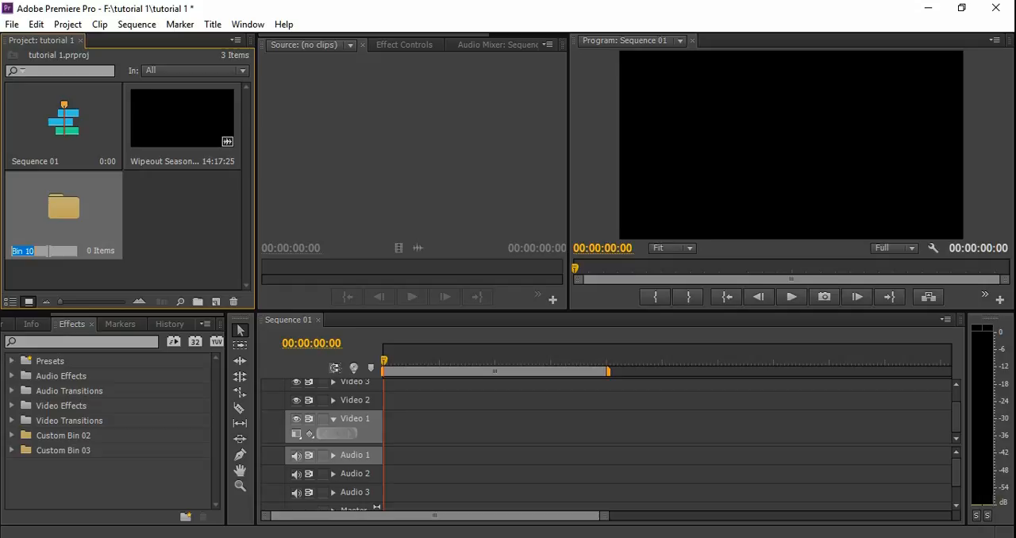
type("footages")
key("Tab")
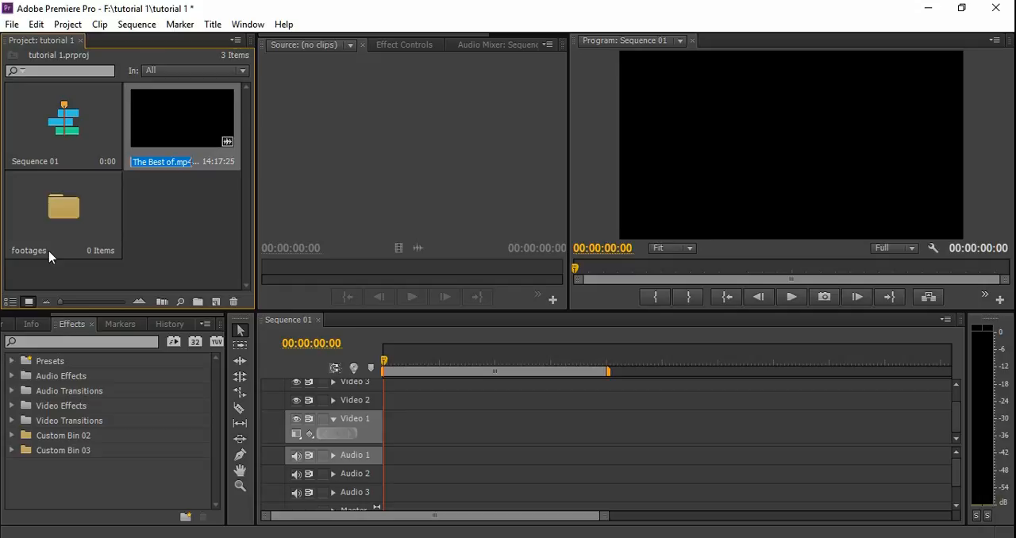
left_click(231, 216)
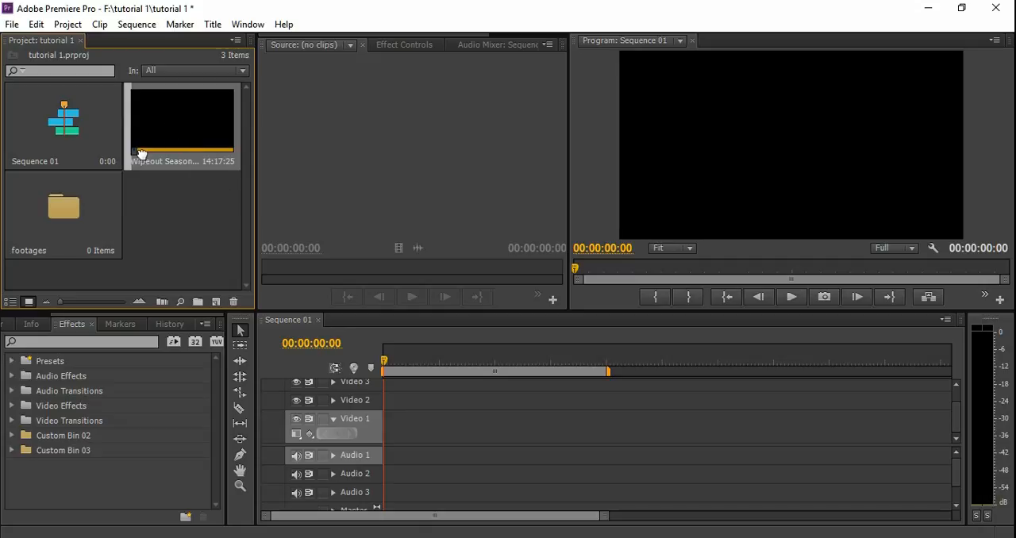
left_click(62, 208)
left_click_drag(57, 212, 58, 212)
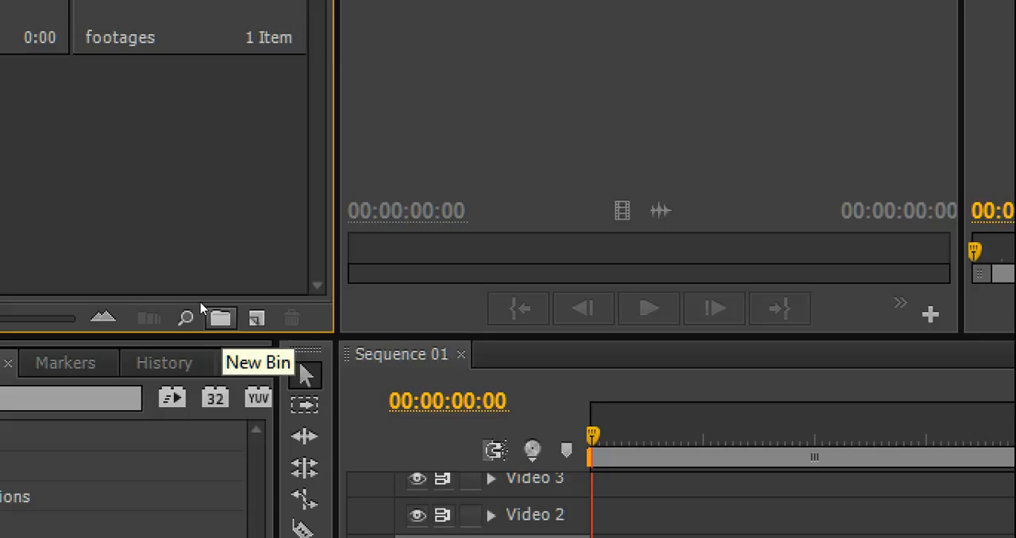
Create a second bin named "sequances" and move Sequence 01 into it.
left_click(220, 317)
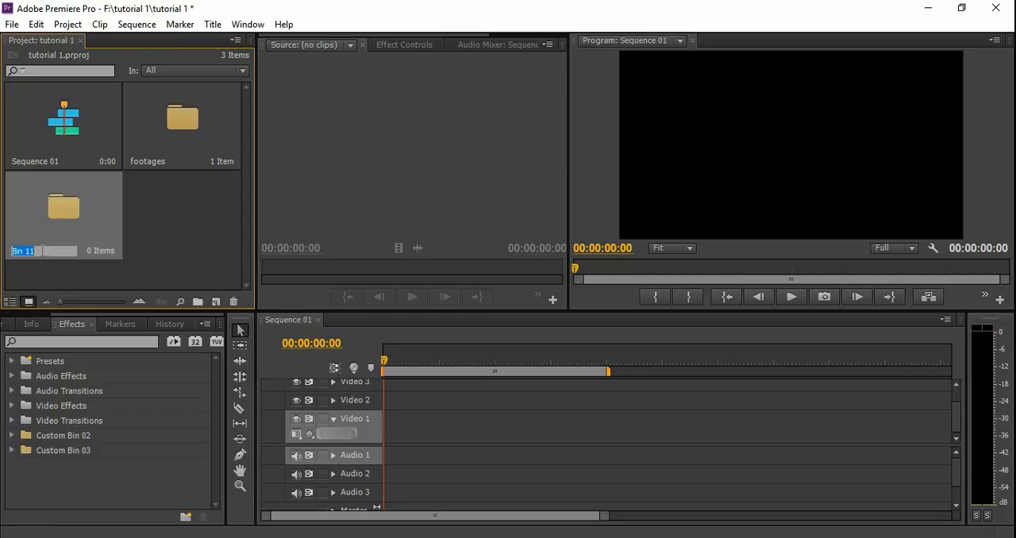
type("sequances")
left_click(135, 236)
left_click_drag(67, 141, 56, 203)
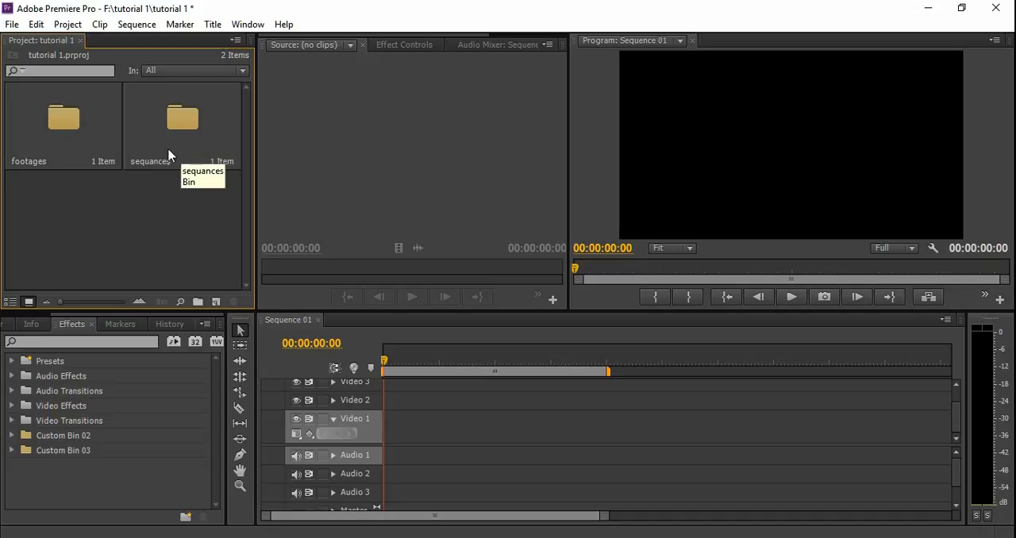
Open the footages bin in its own window to examine its contents and available commands, and close it.
double_click(75, 134)
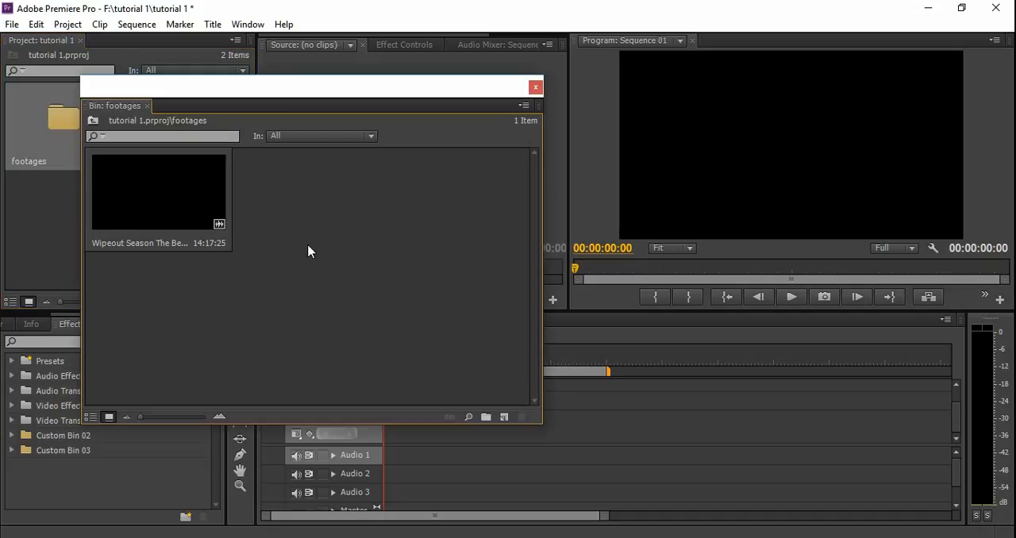
right_click(309, 247)
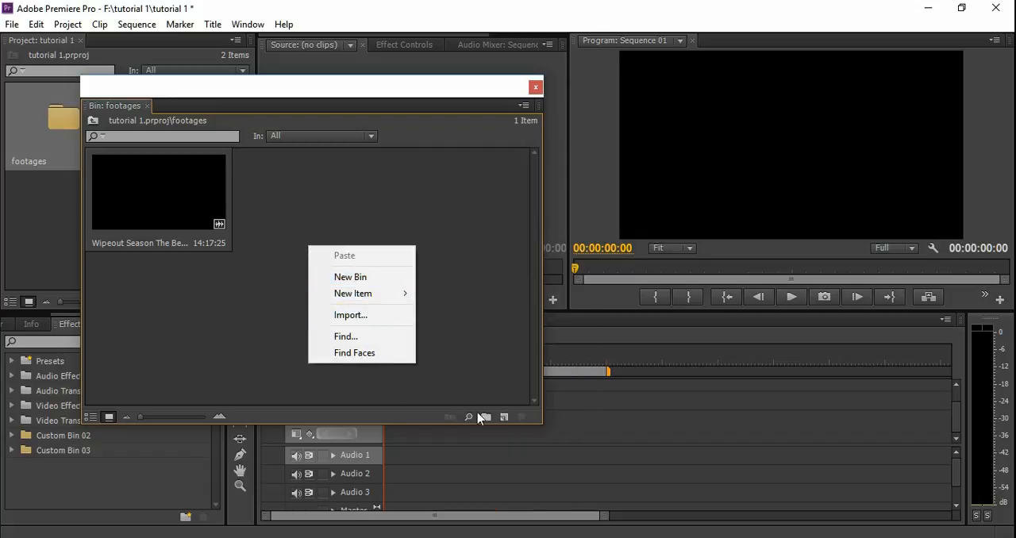
left_click(470, 361)
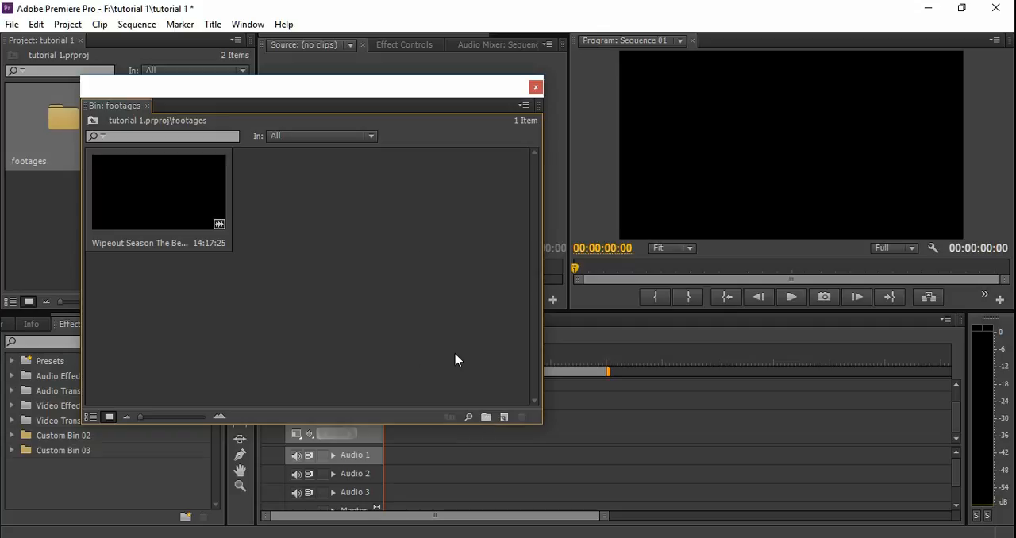
left_click(536, 88)
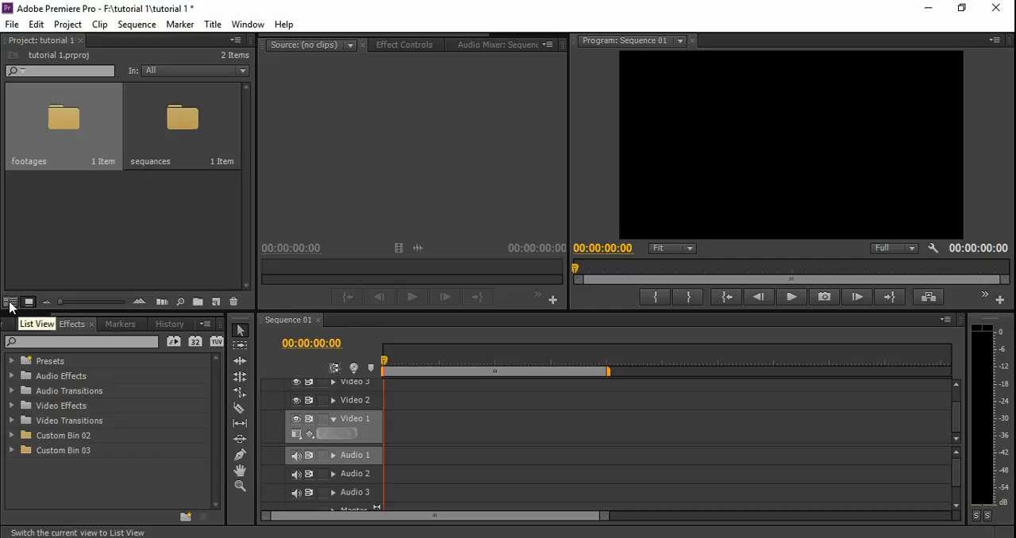
Switch the project items to list view and check what the footages bin contains.
left_click(10, 302)
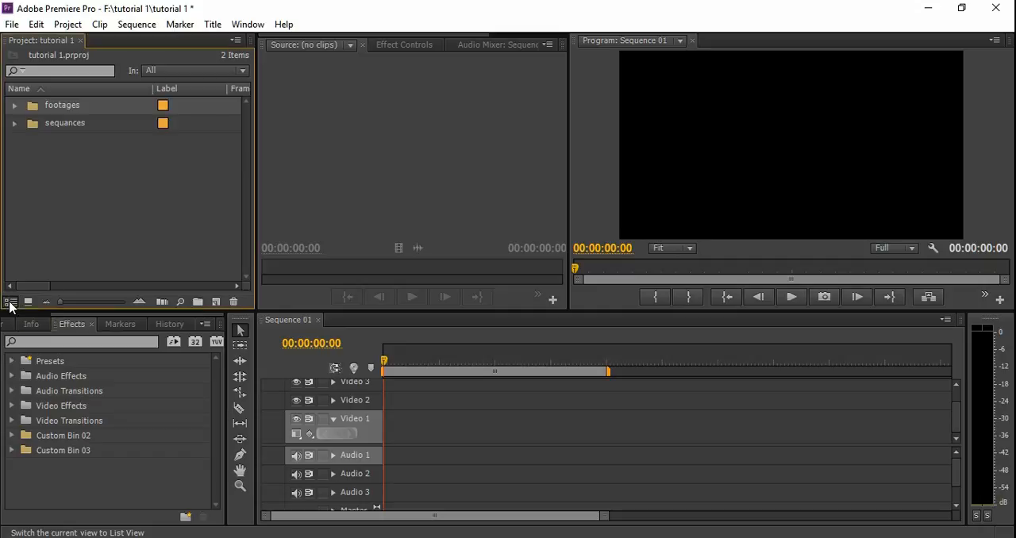
left_click(14, 104)
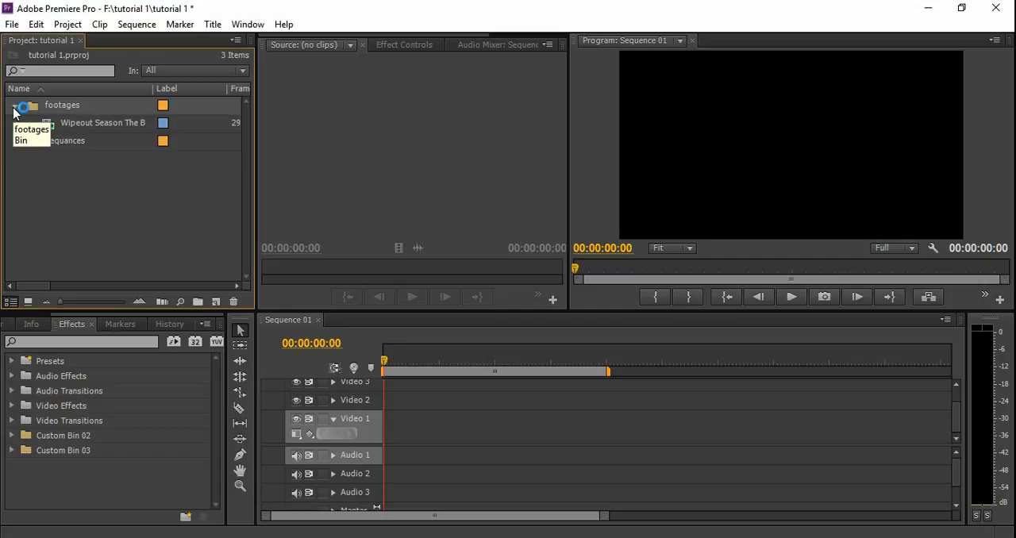
left_click(14, 108)
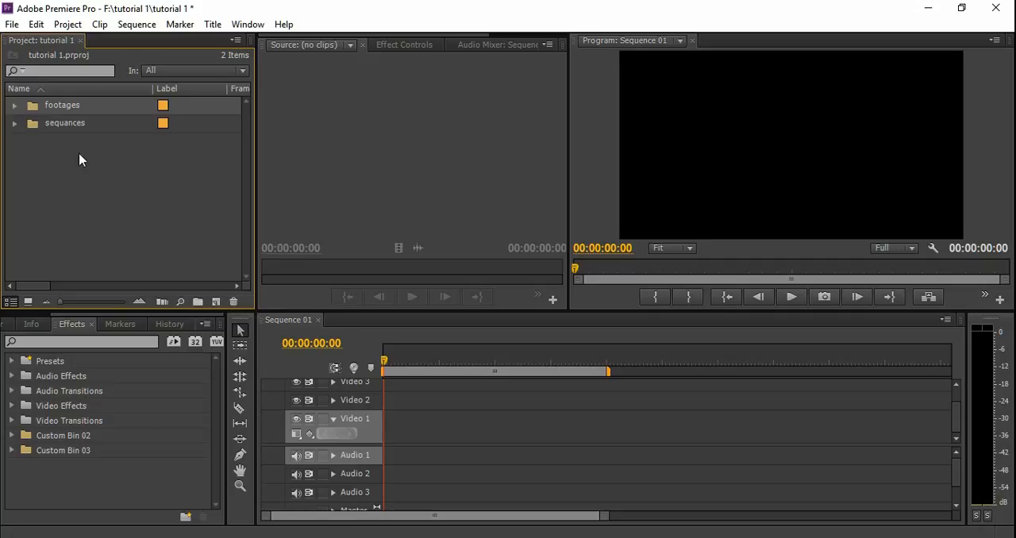
Load the Wipeout Season clip from the footages bin into the Source monitor and scrub to about 00:05:14:08.
left_click(14, 107)
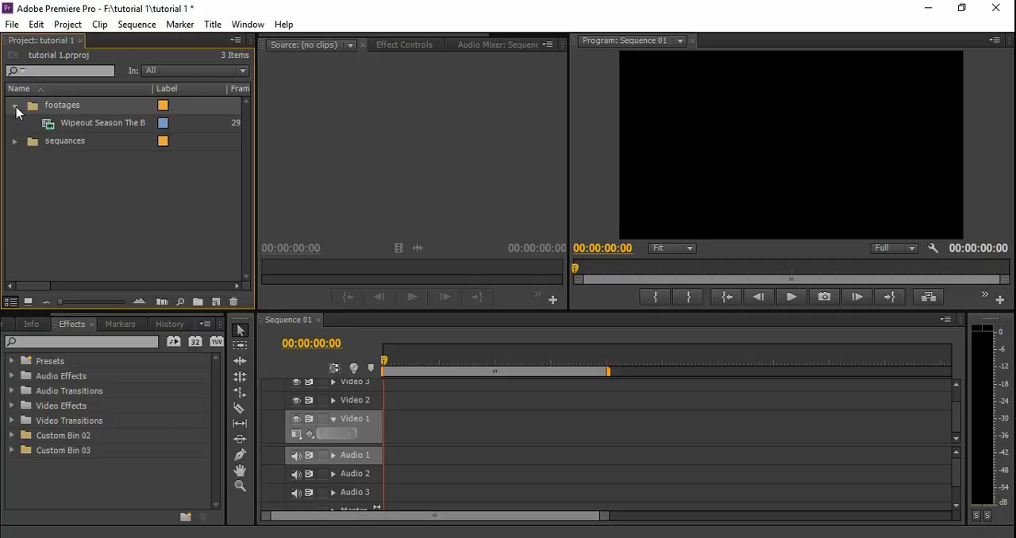
double_click(70, 125)
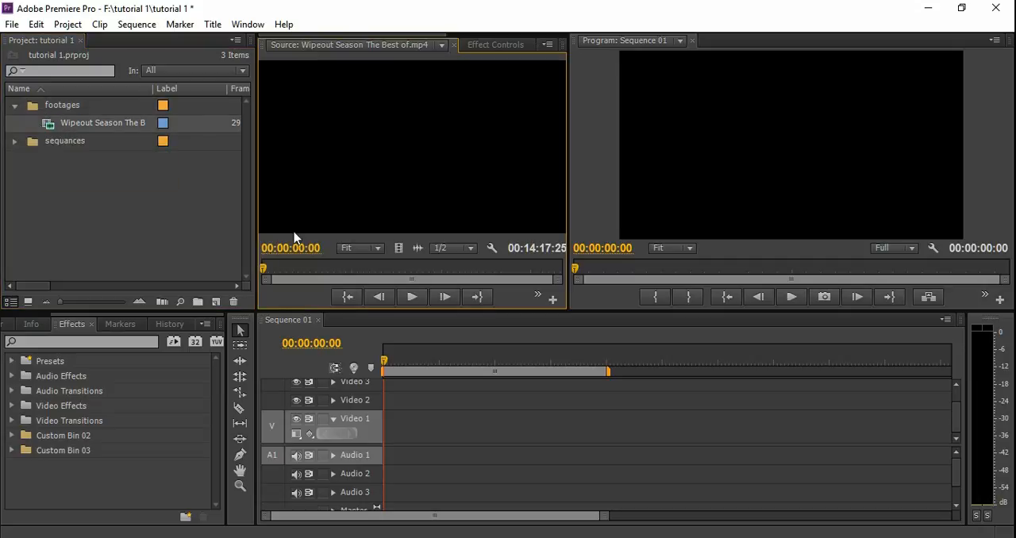
left_click_drag(263, 268, 373, 277)
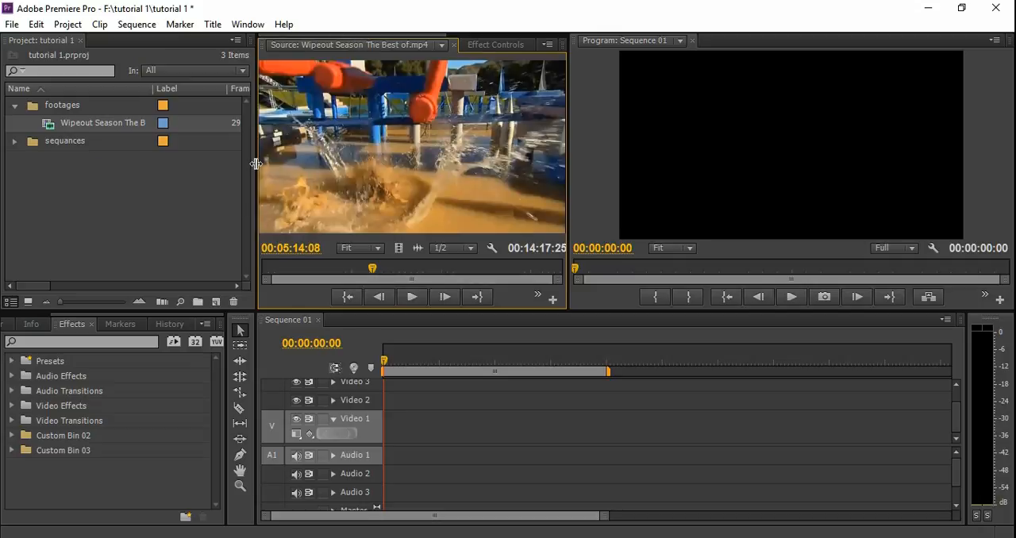
Place the Wipeout Season clip at the start of Video 1 in Sequence 01, changing the sequence settings to match the clip.
left_click(64, 127)
left_click_drag(350, 219, 379, 436)
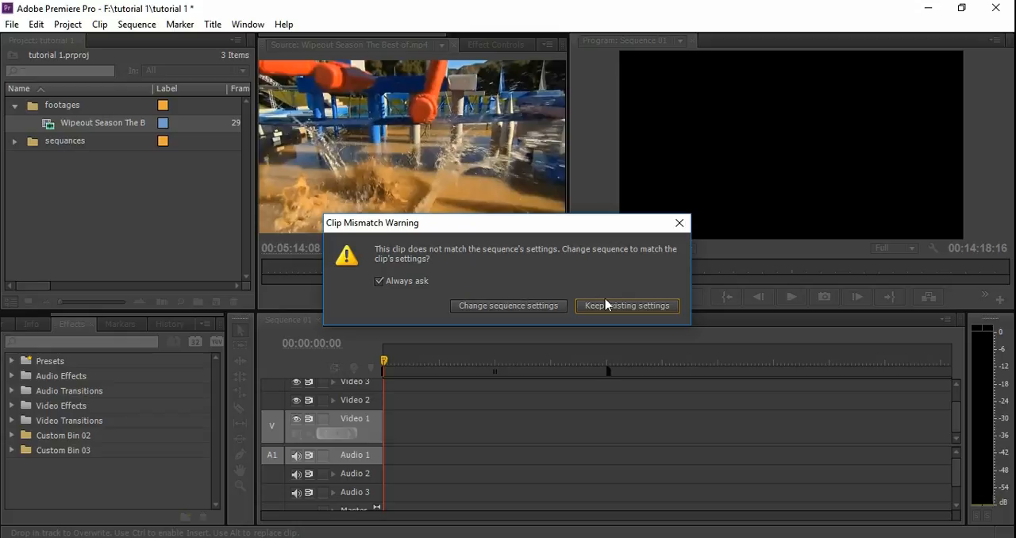
left_click(515, 309)
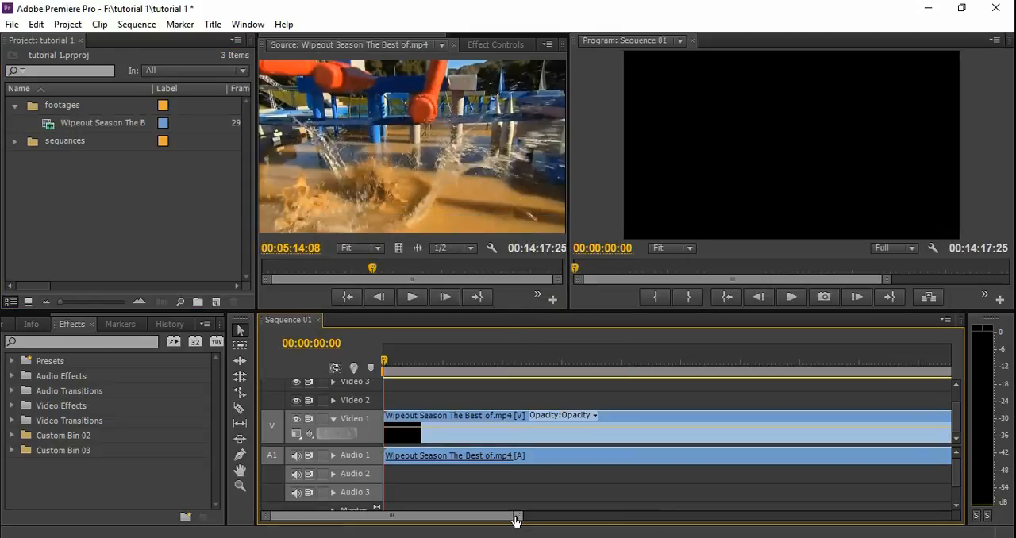
Scrub Sequence 01 to about 00:03:19:06 and play a few seconds in the Program monitor.
left_click_drag(516, 517, 798, 529)
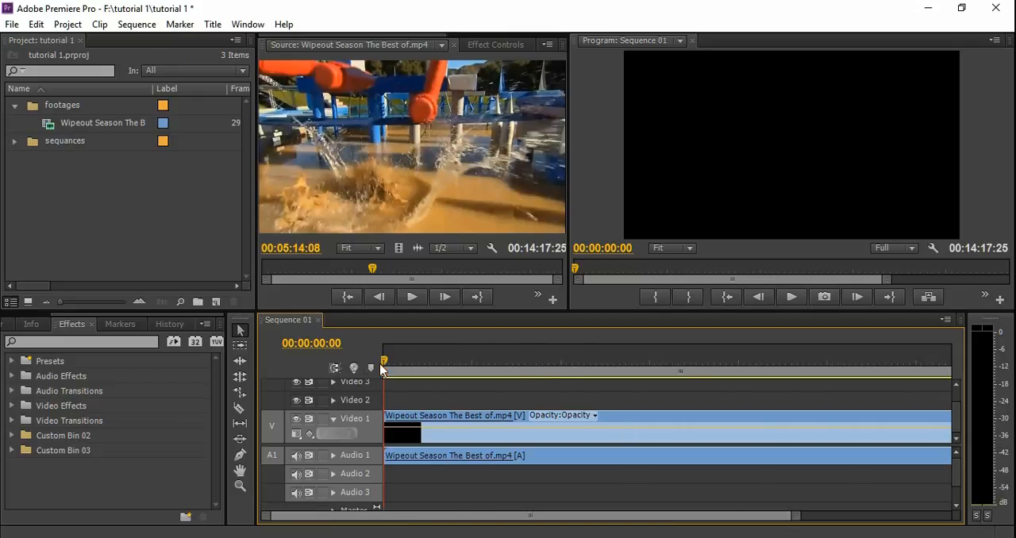
left_click_drag(386, 358, 522, 385)
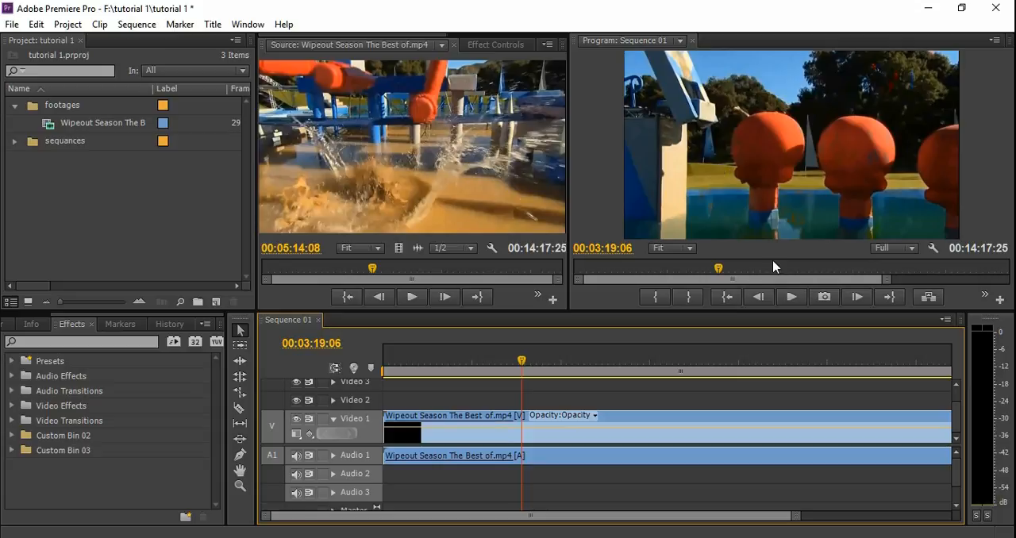
left_click(790, 296)
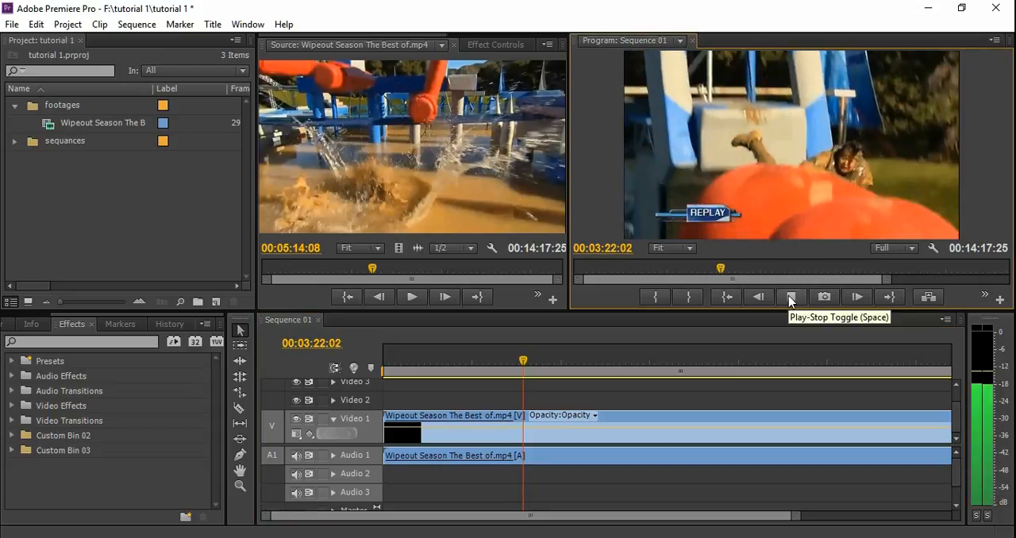
left_click(788, 295)
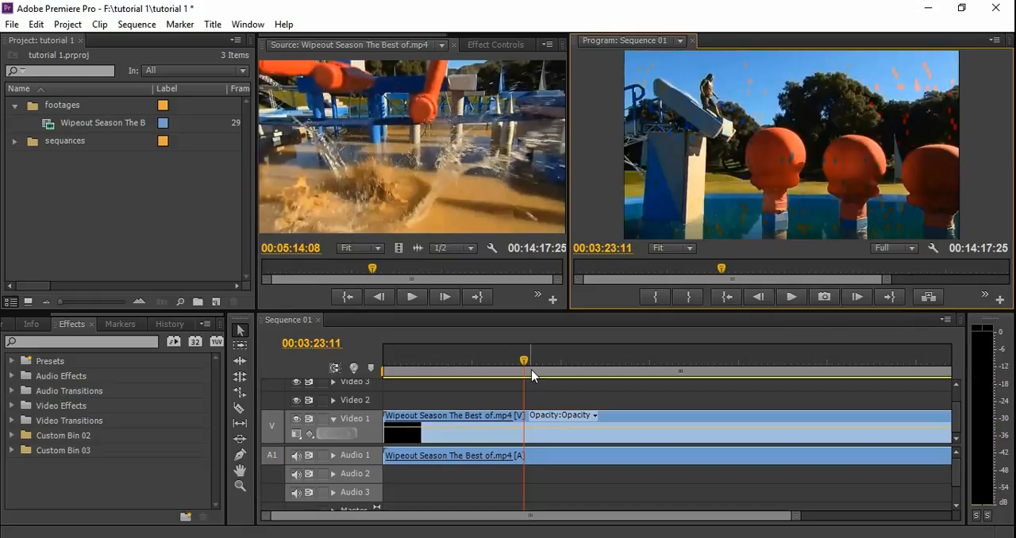